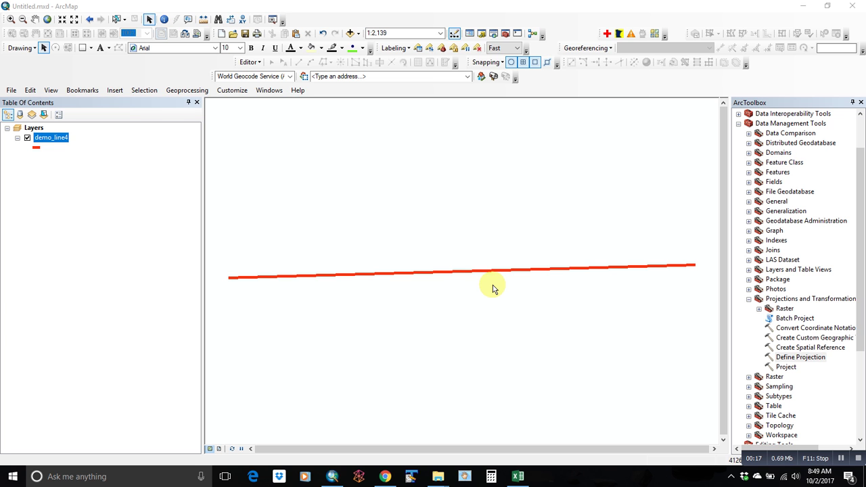
Add a Double field named Length to the demo_line4 attribute table
right_click(59, 138)
click(71, 168)
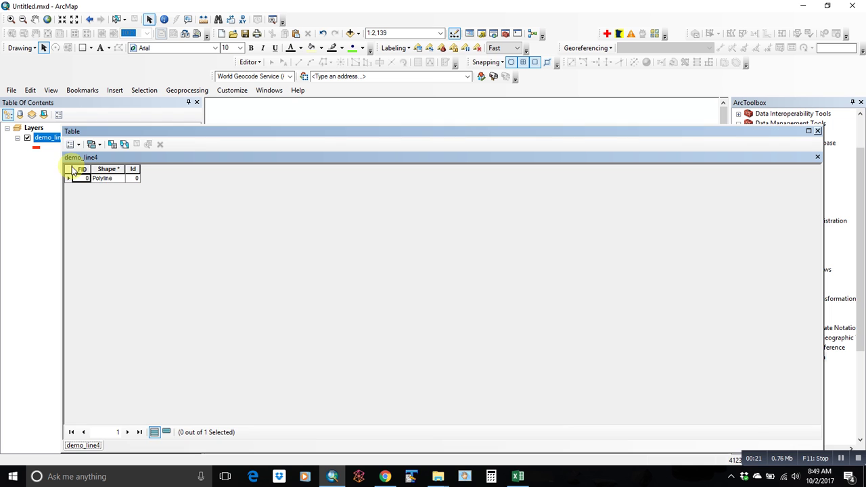
click(73, 144)
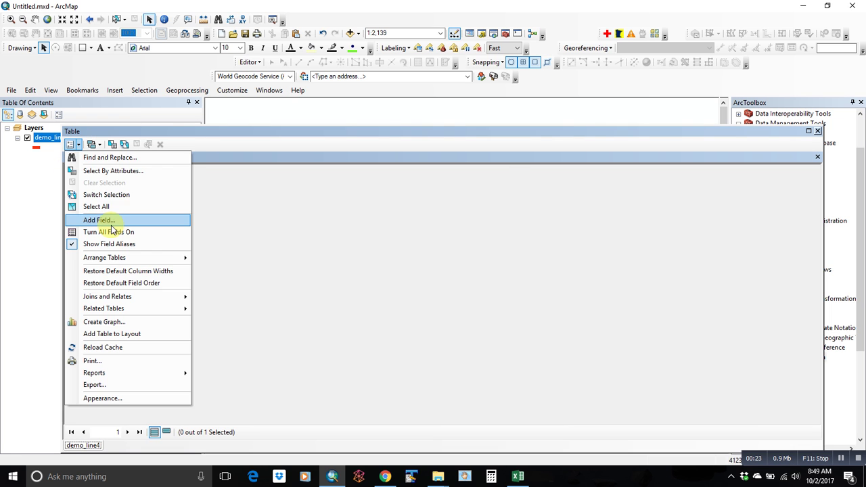
click(99, 220)
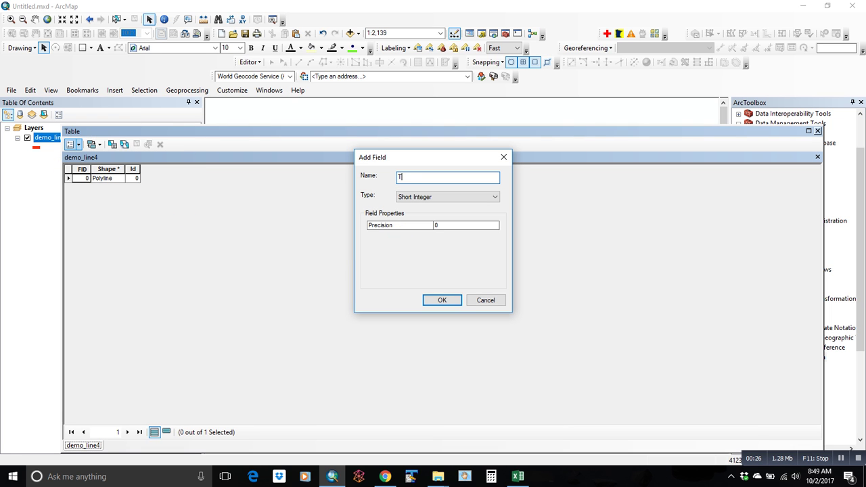
text(Length)
click(440, 198)
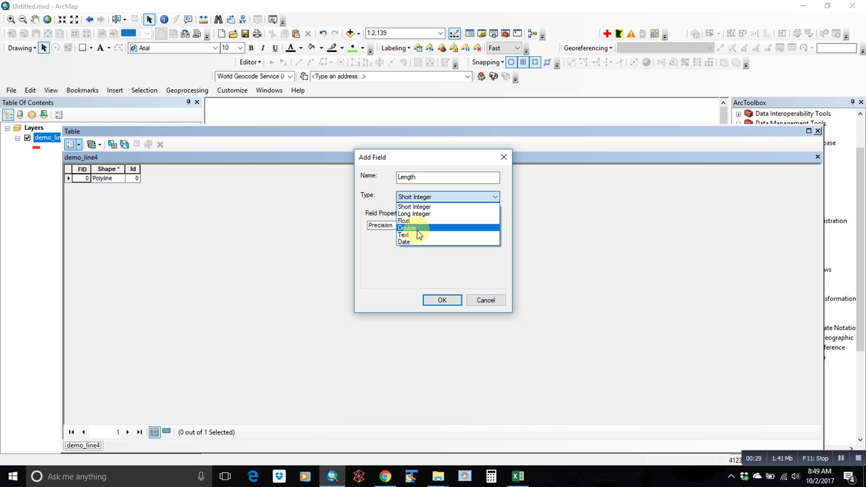
click(418, 229)
click(440, 300)
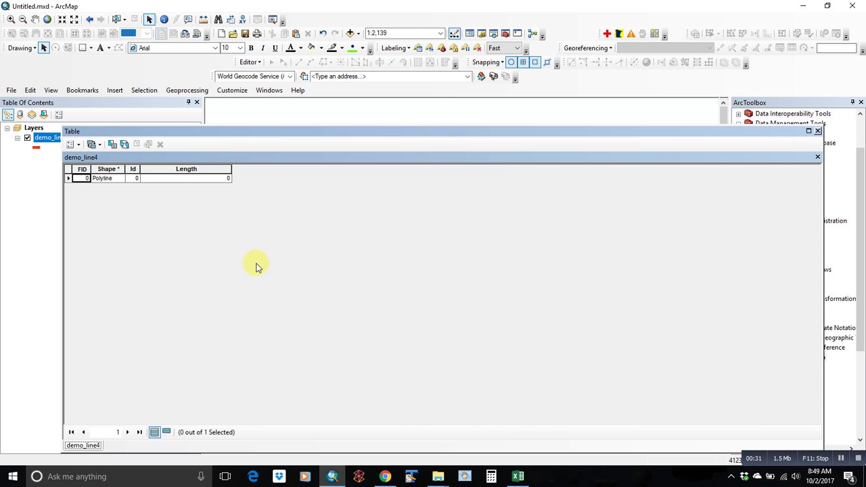
Bring up Calculate Geometry on the Length column, then cancel it
click(181, 169)
right_click(183, 168)
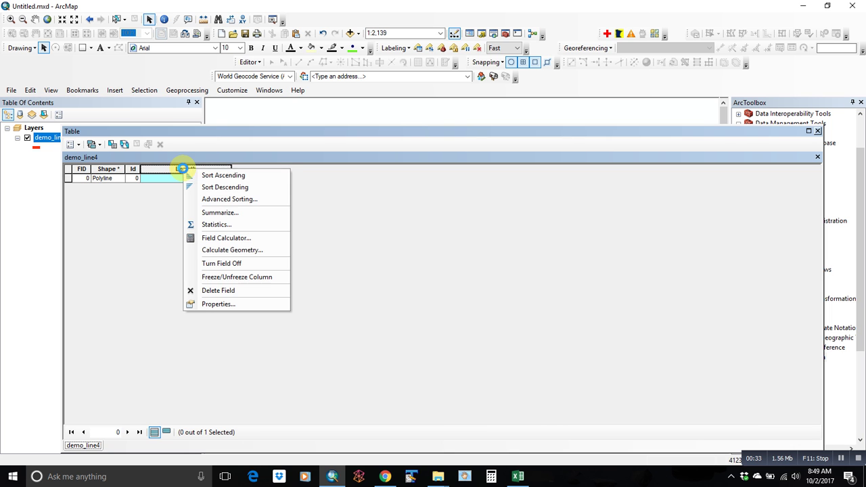
click(221, 251)
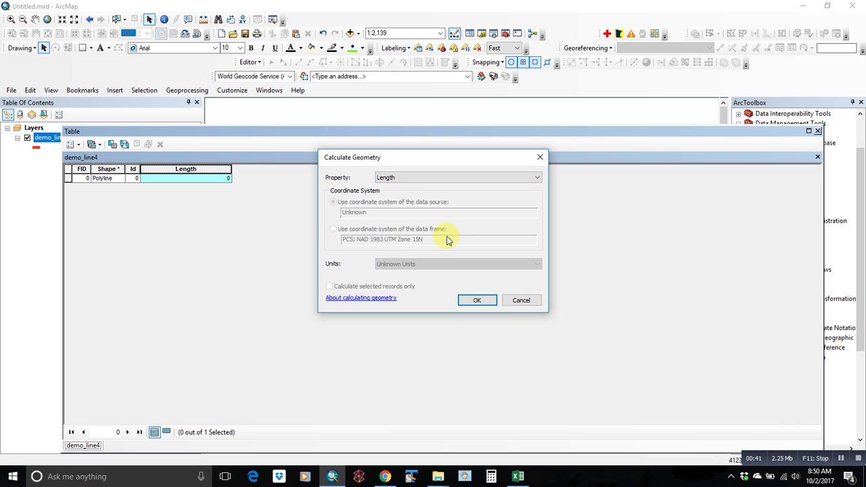
click(519, 302)
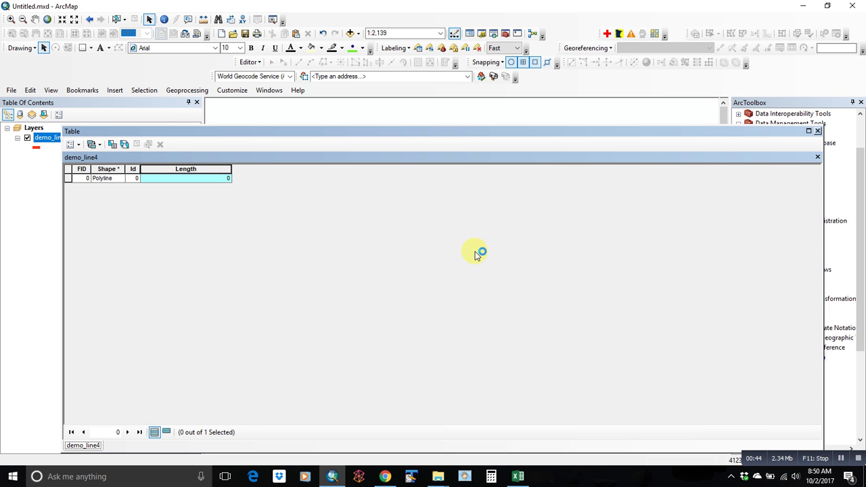
Close the attribute table and open Define Projection under Data Management Tools > Projections and Transformations
click(818, 132)
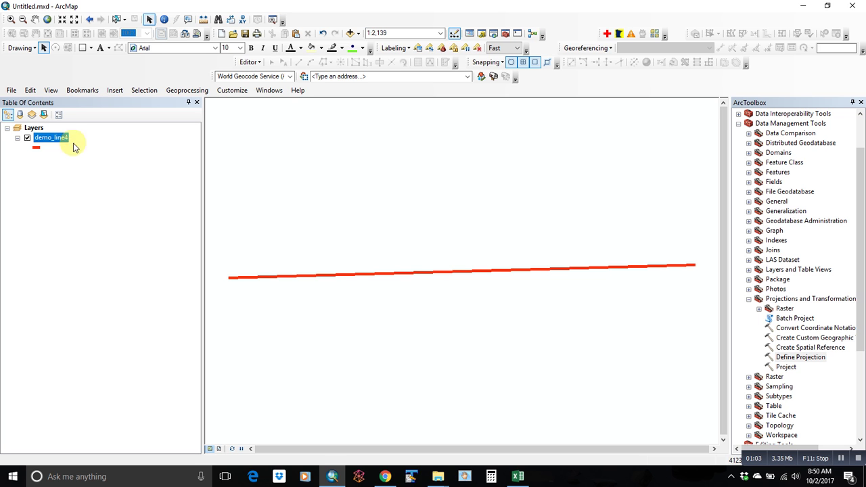
double_click(758, 300)
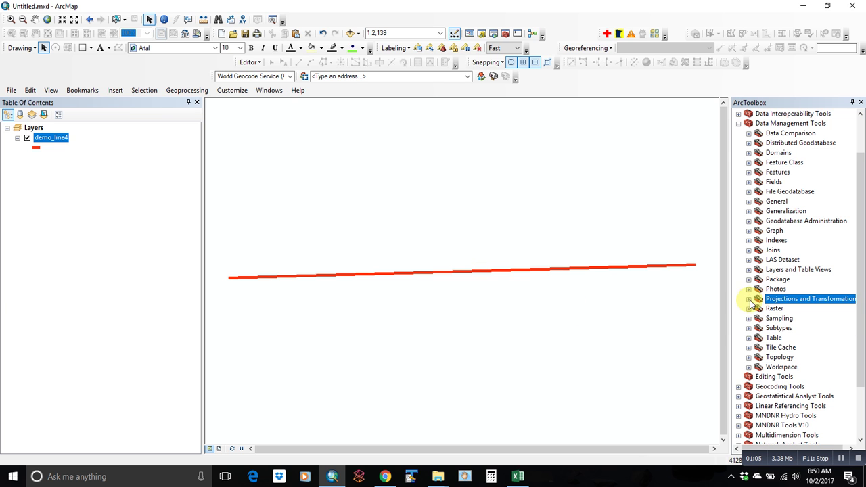
click(738, 123)
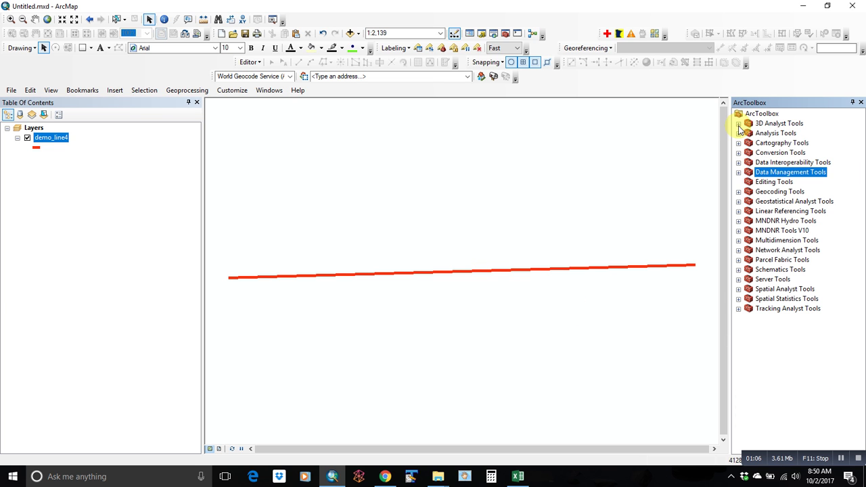
click(739, 172)
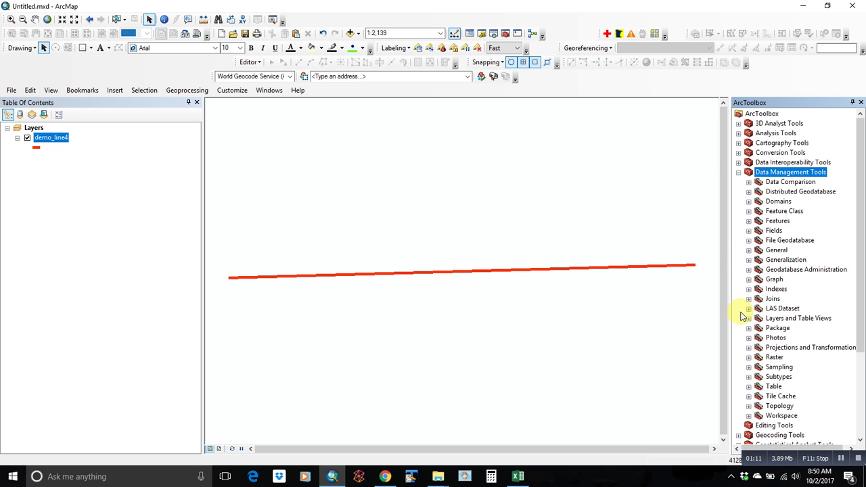
click(749, 348)
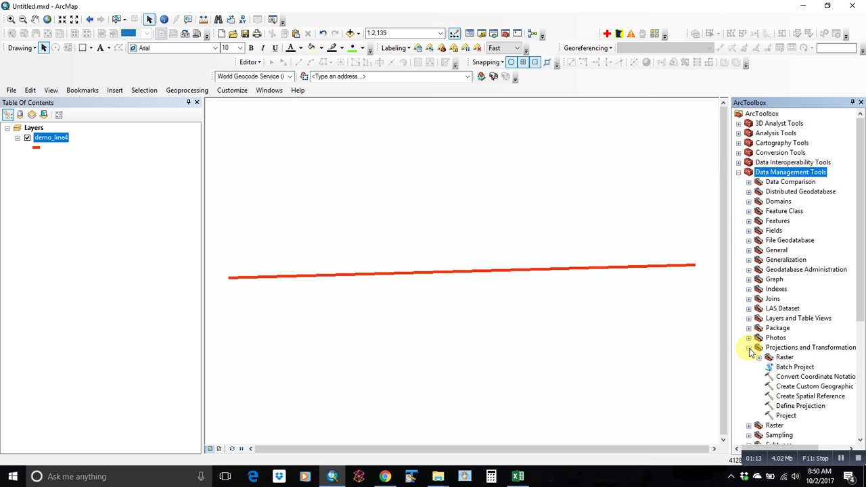
double_click(798, 406)
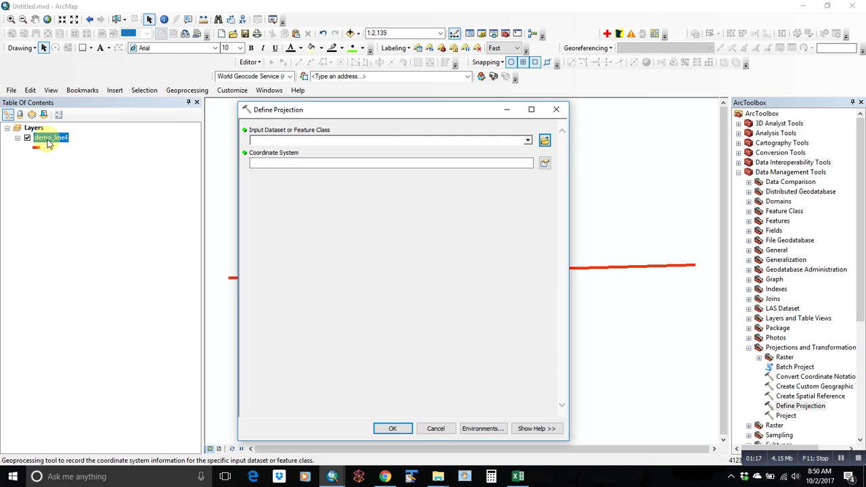
Drag demo_line4 into Define Projection's Input Dataset and request the coordinate system picker
drag(49, 142, 354, 141)
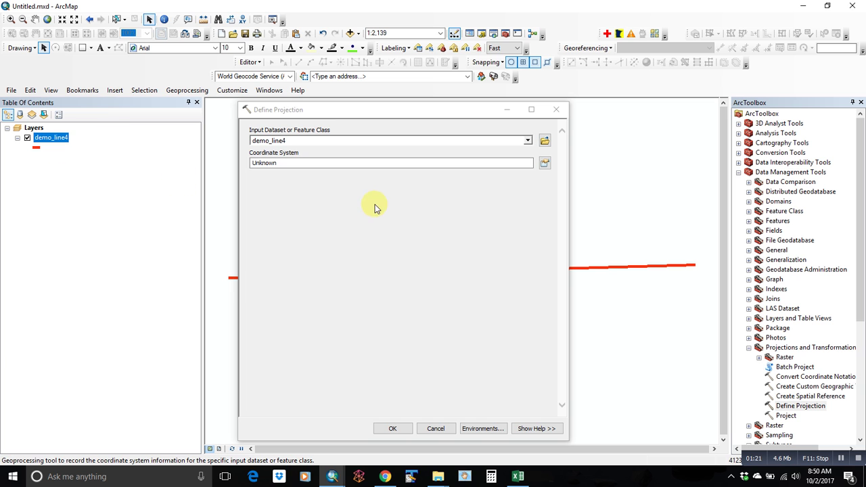
drag(442, 110, 467, 103)
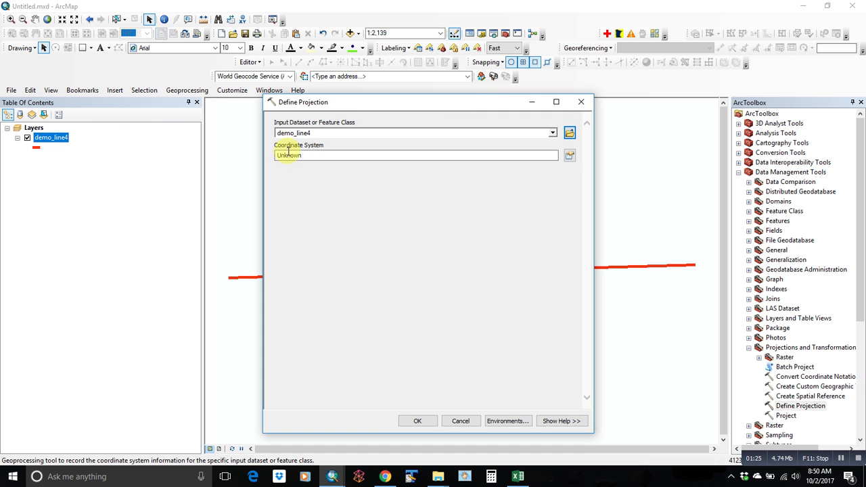
click(570, 156)
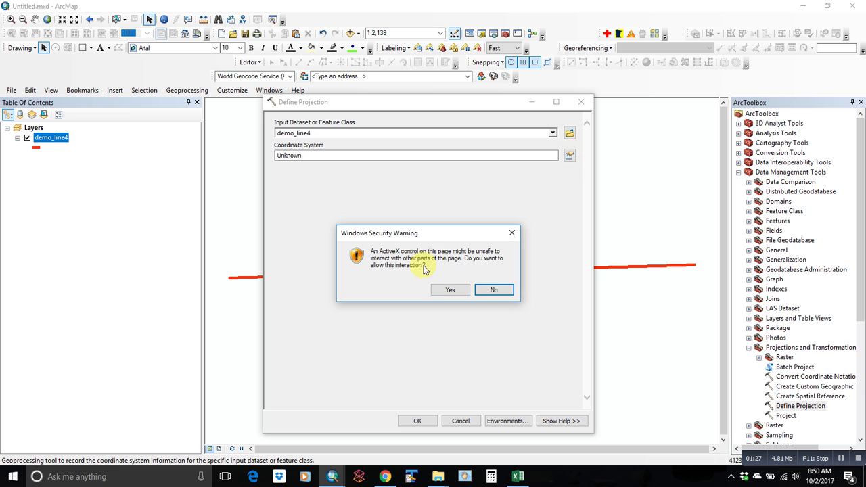
Allow the security warning and browse the Projected County Systems folders in the picker
click(450, 290)
click(570, 157)
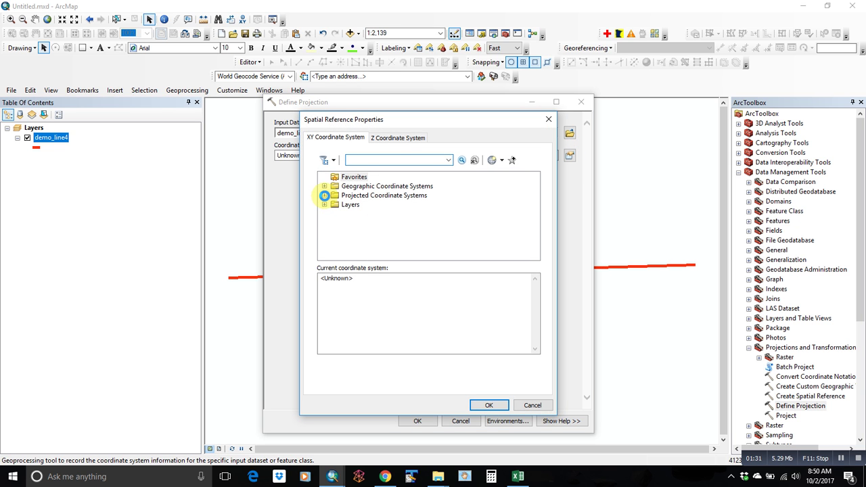
click(324, 196)
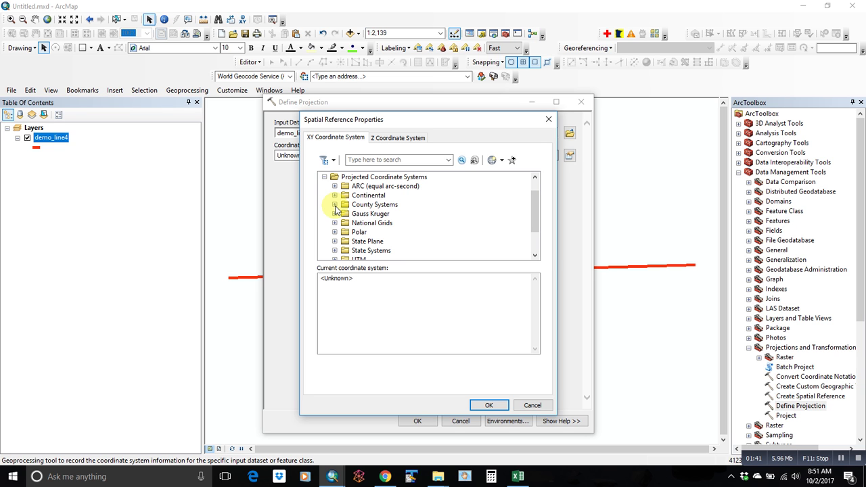
click(335, 204)
scroll(406, 215, down, 5)
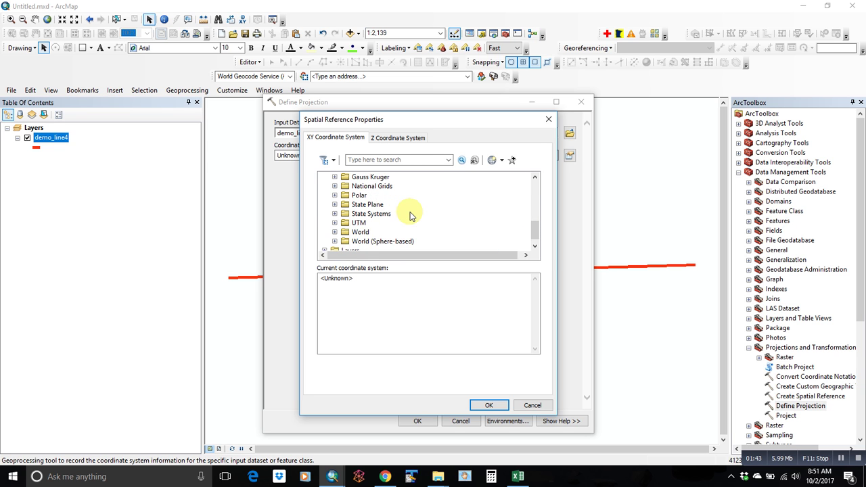
scroll(349, 224, down, 1)
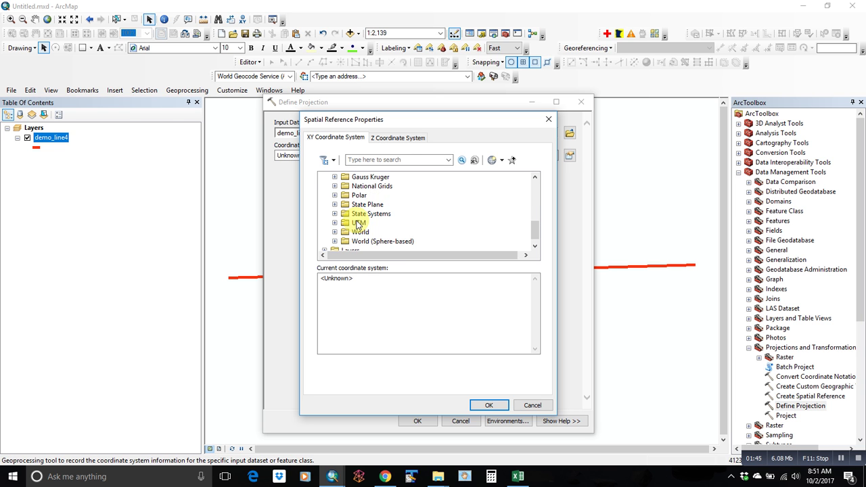
scroll(379, 216, up, 2)
scroll(359, 203, up, 2)
scroll(342, 206, down, 1)
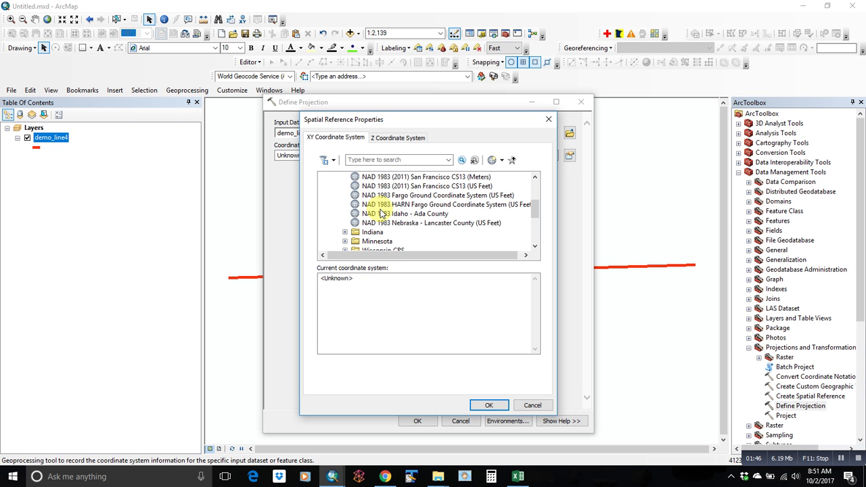
click(346, 241)
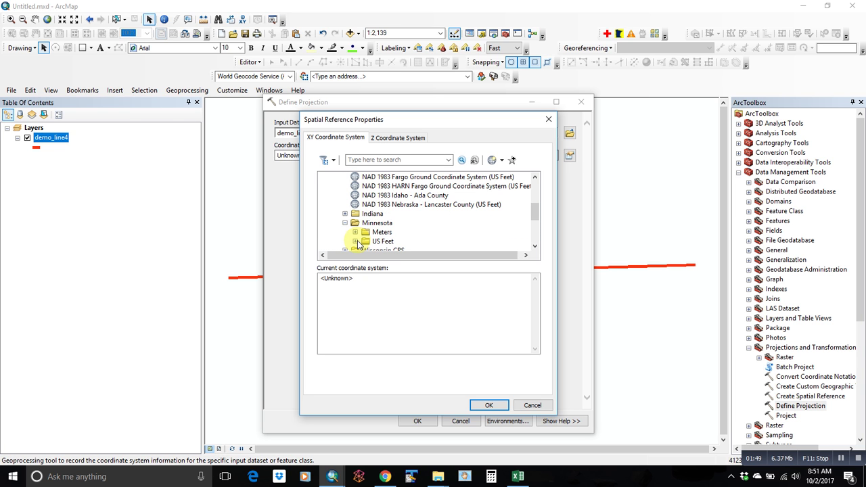
click(354, 239)
scroll(420, 225, down, 2)
scroll(379, 223, down, 2)
scroll(358, 224, up, 5)
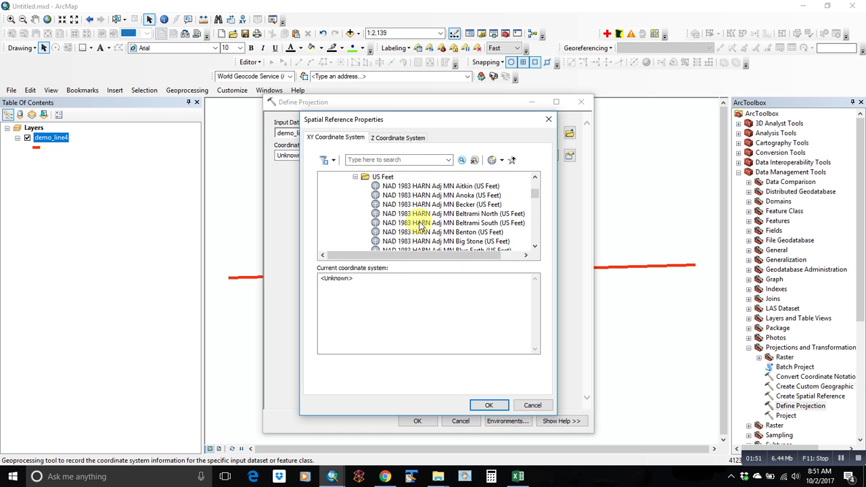
scroll(359, 223, up, 10)
click(335, 177)
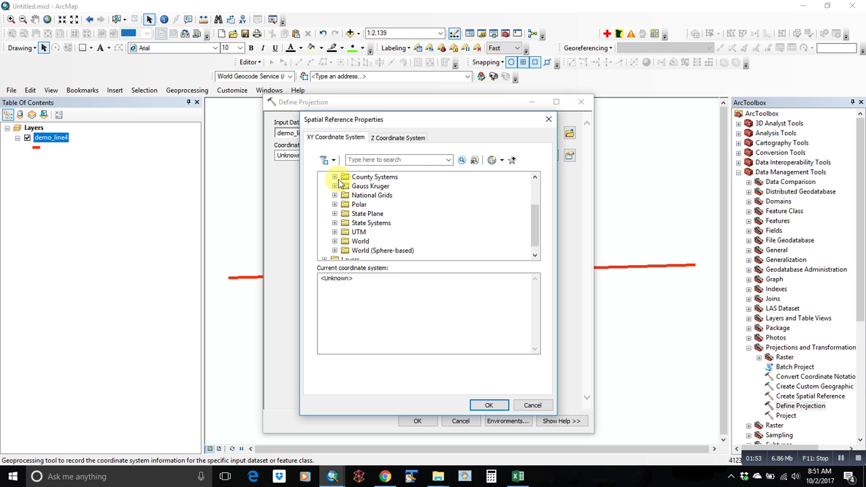
Choose NAD 1983 UTM Zone 15N and run Define Projection on demo_line4
click(335, 232)
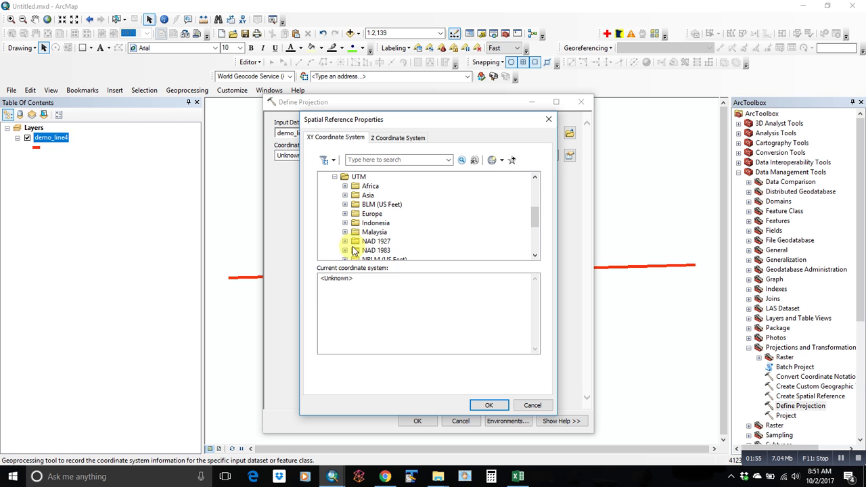
click(346, 251)
scroll(444, 239, down, 3)
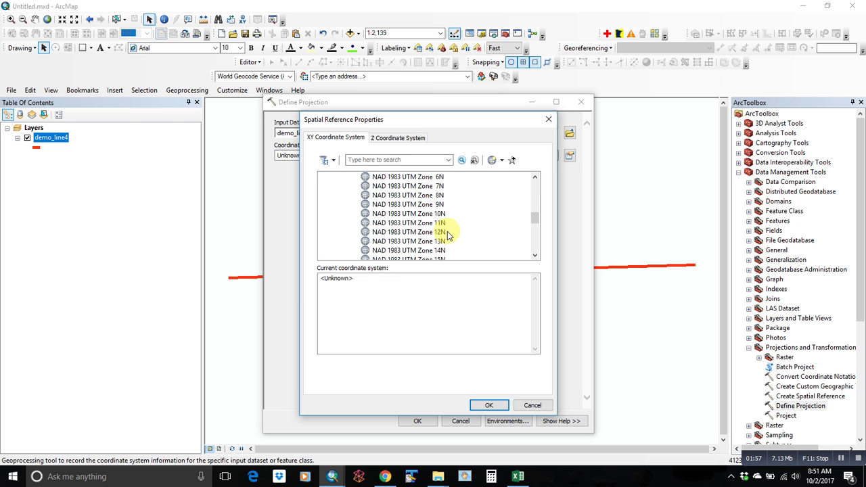
click(426, 233)
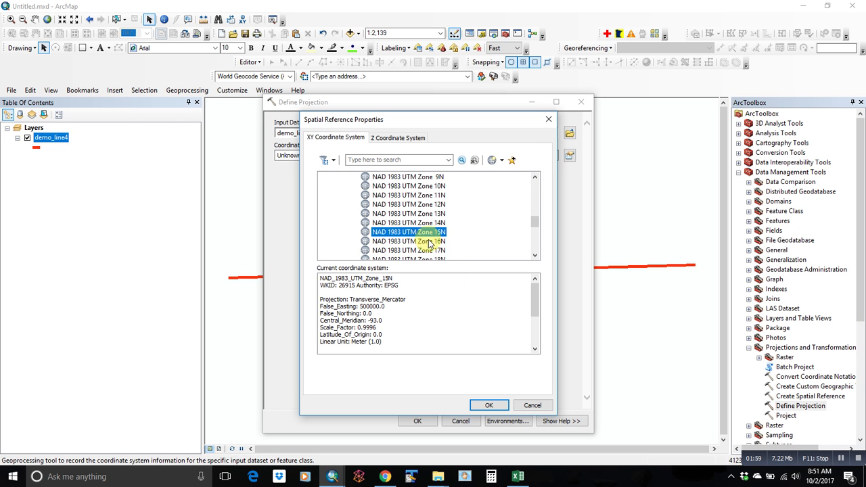
click(488, 405)
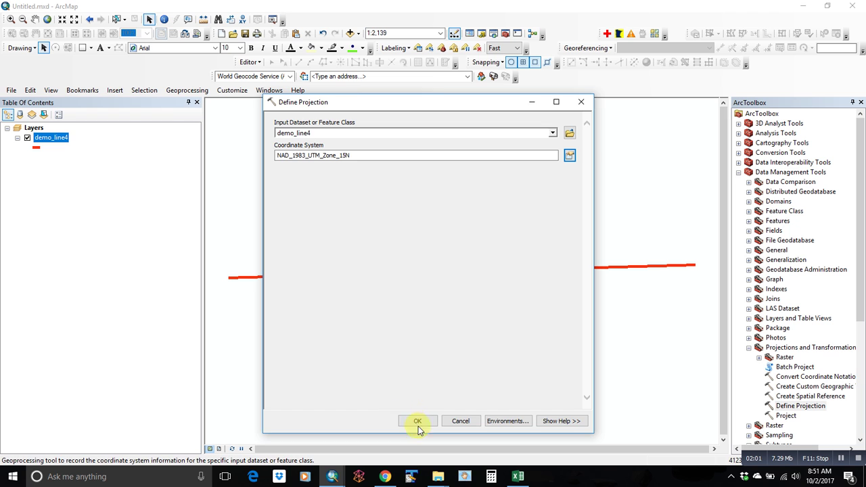
click(419, 424)
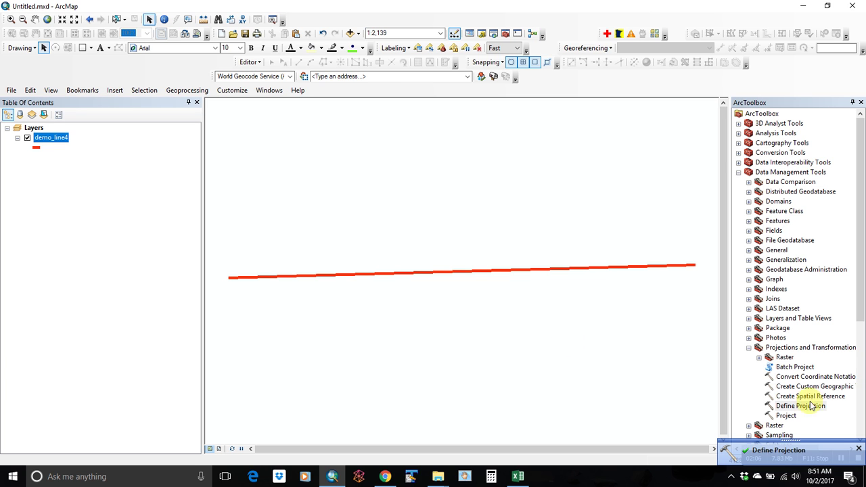
mouse_move(792, 450)
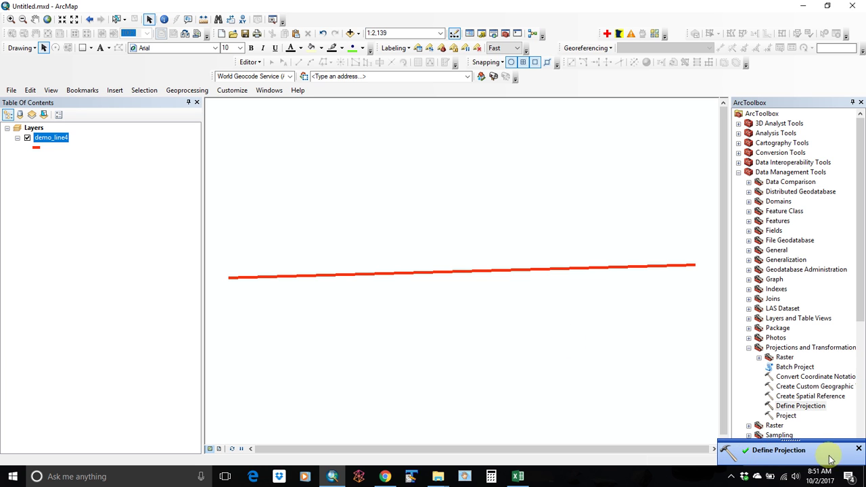
click(859, 450)
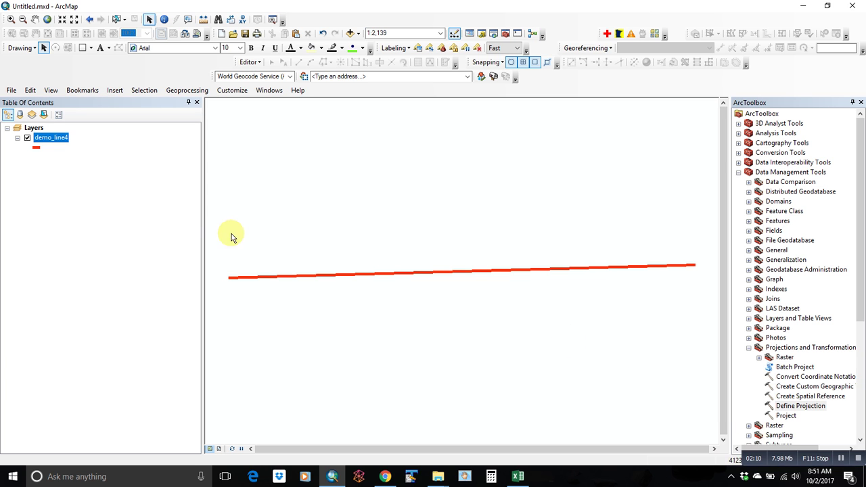
right_click(60, 139)
click(115, 365)
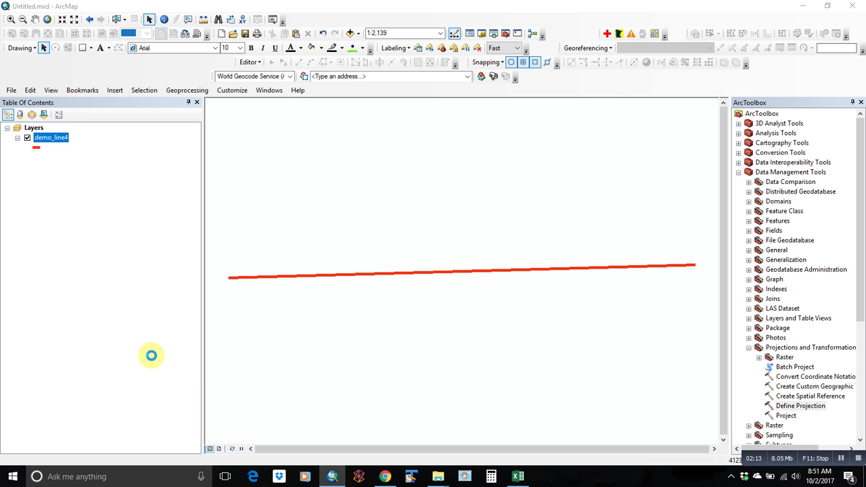
click(300, 120)
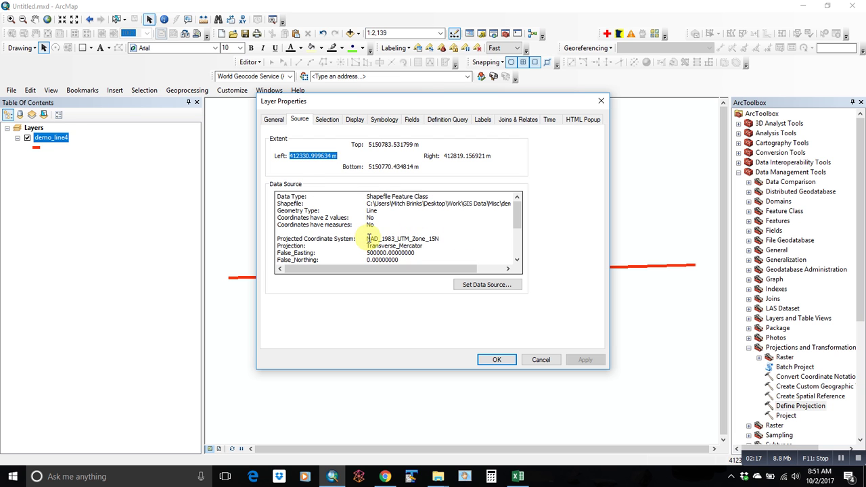
drag(366, 239, 440, 240)
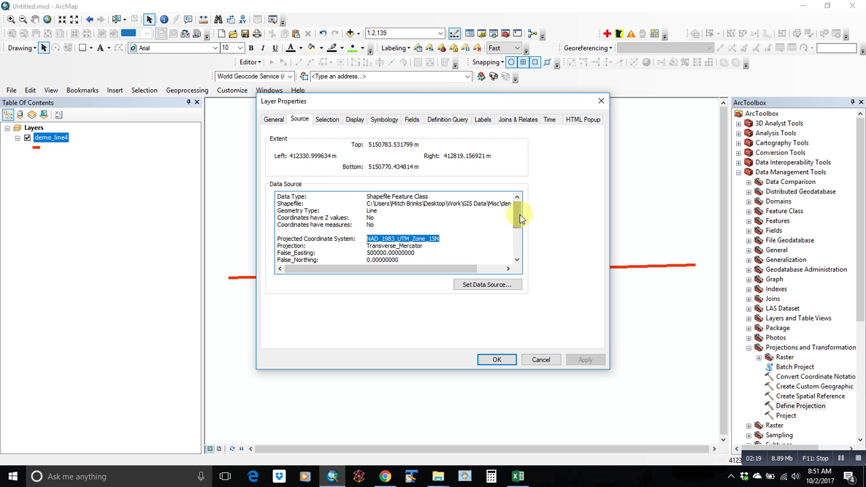
drag(520, 215, 483, 284)
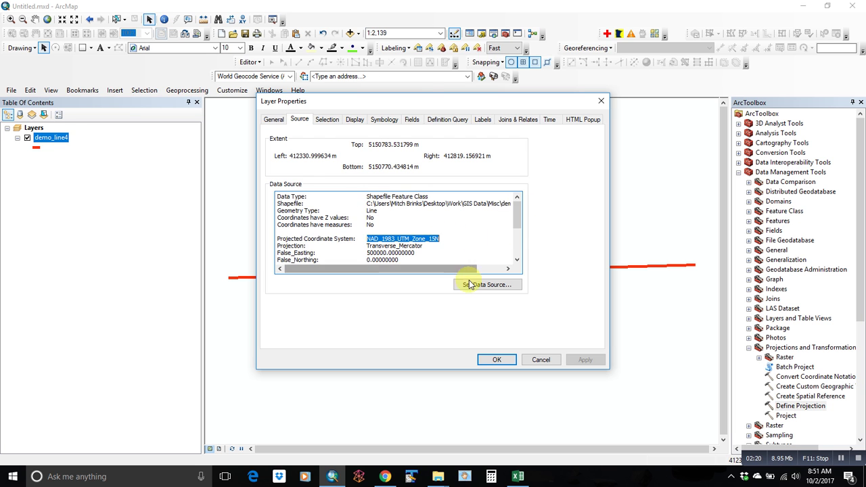
click(497, 360)
Calculate the Length field in Miles US (0.303435) and close the attribute table
right_click(40, 138)
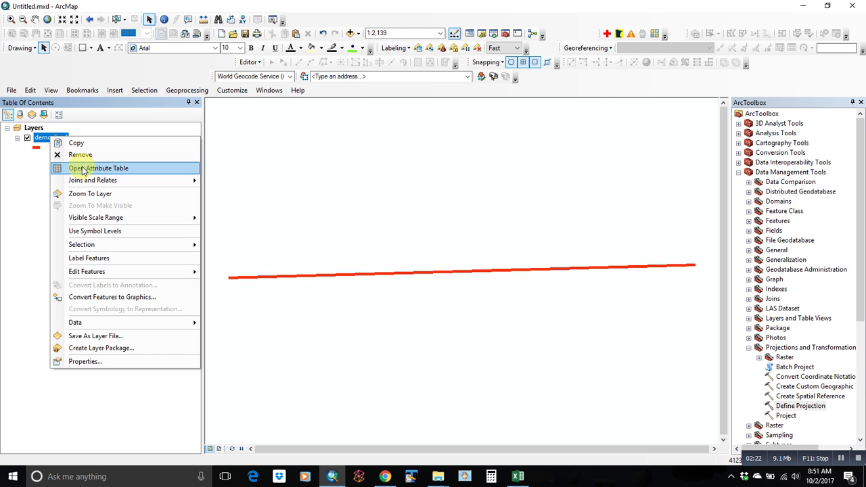
click(81, 168)
click(181, 169)
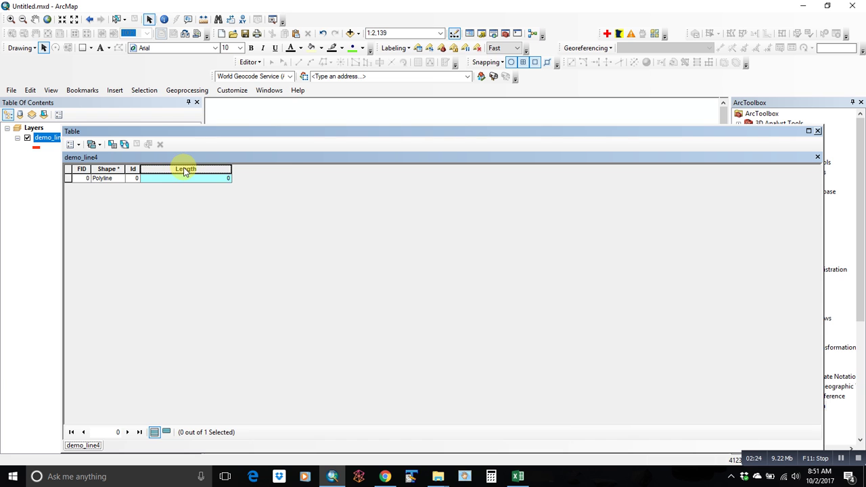
right_click(185, 170)
click(228, 249)
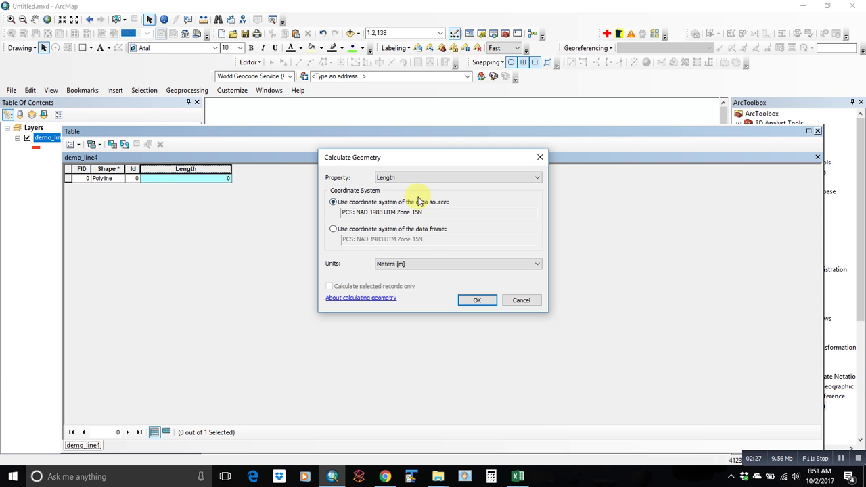
click(412, 265)
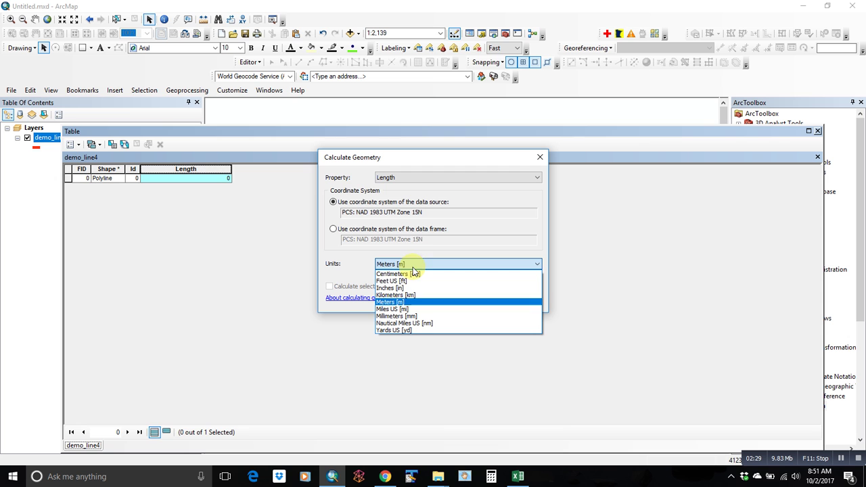
click(407, 309)
click(479, 302)
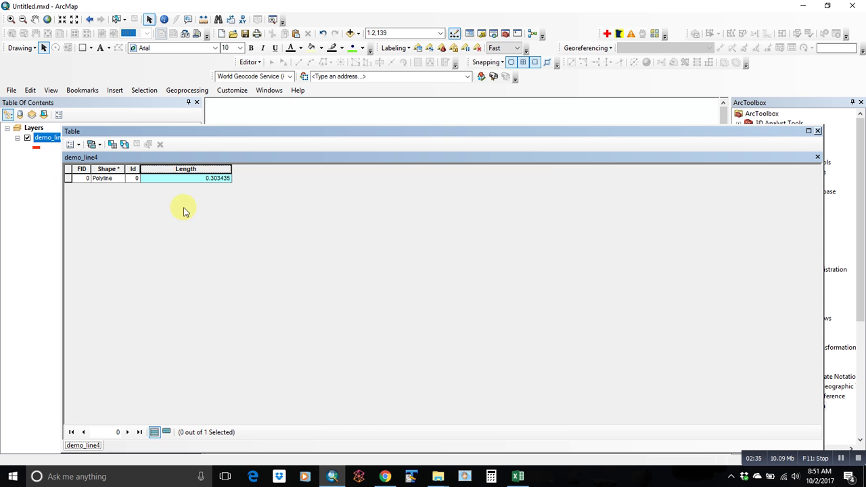
click(817, 131)
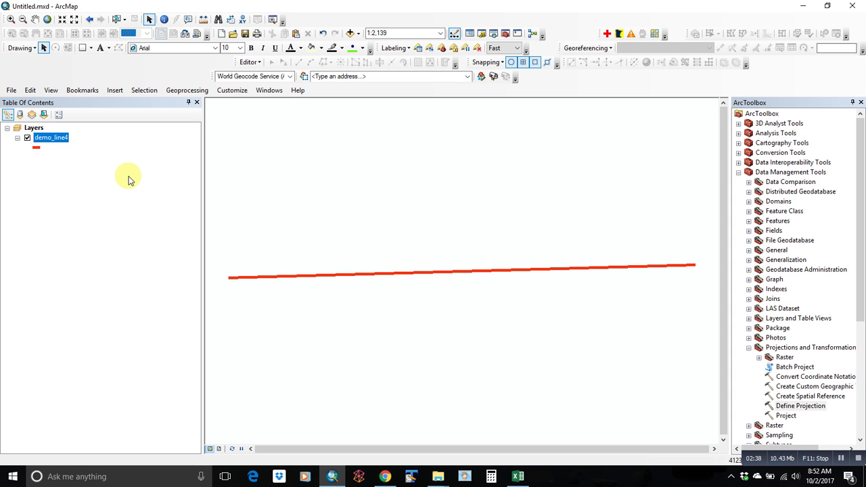
Open Geoprocessing > Buffer, reopening it once, and dismiss the security warning
click(178, 92)
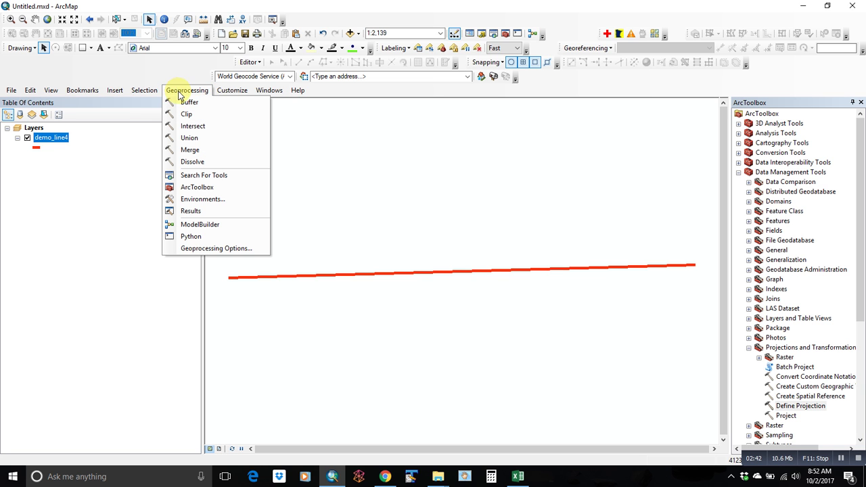
click(183, 104)
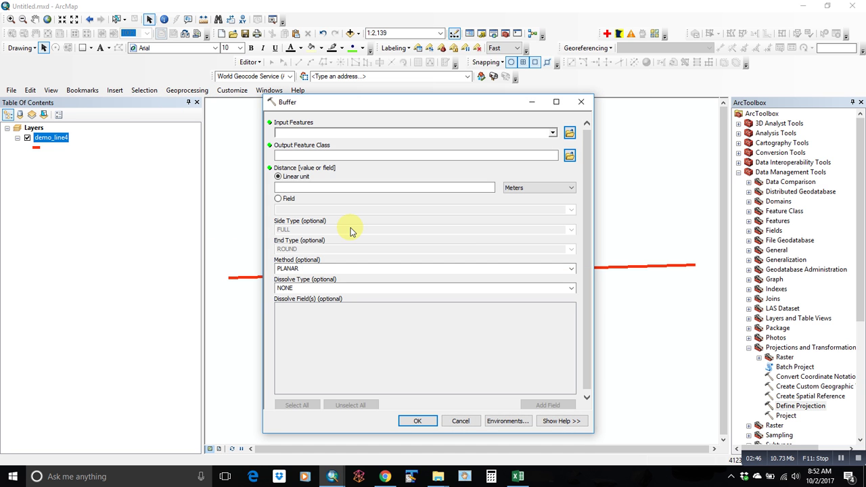
click(579, 101)
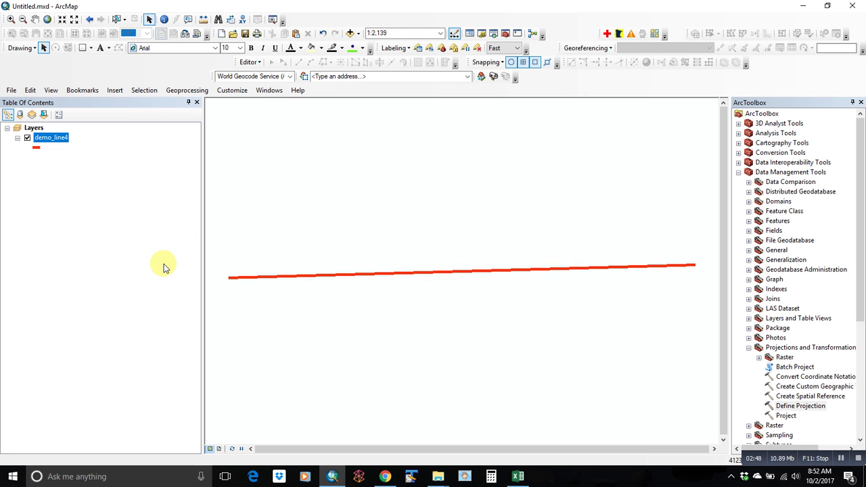
click(188, 90)
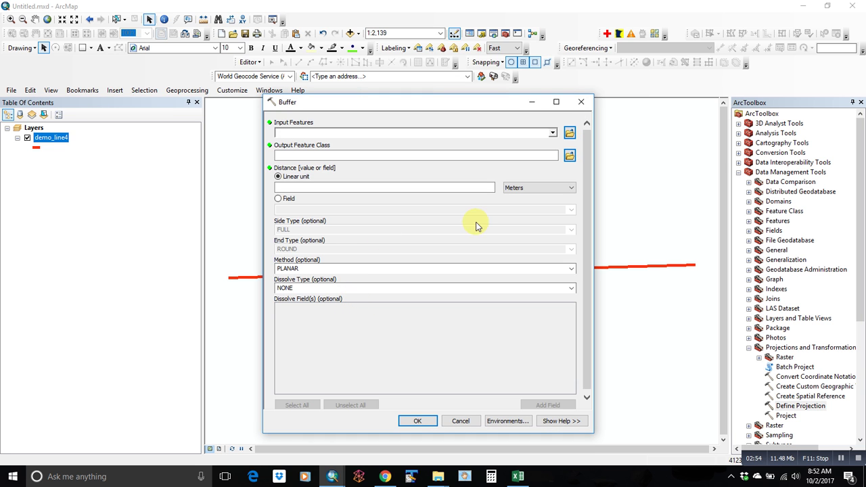
click(453, 189)
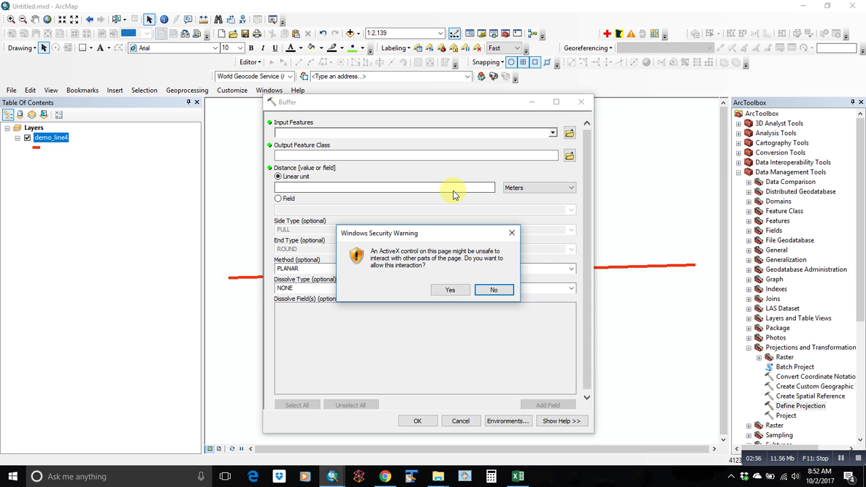
click(449, 289)
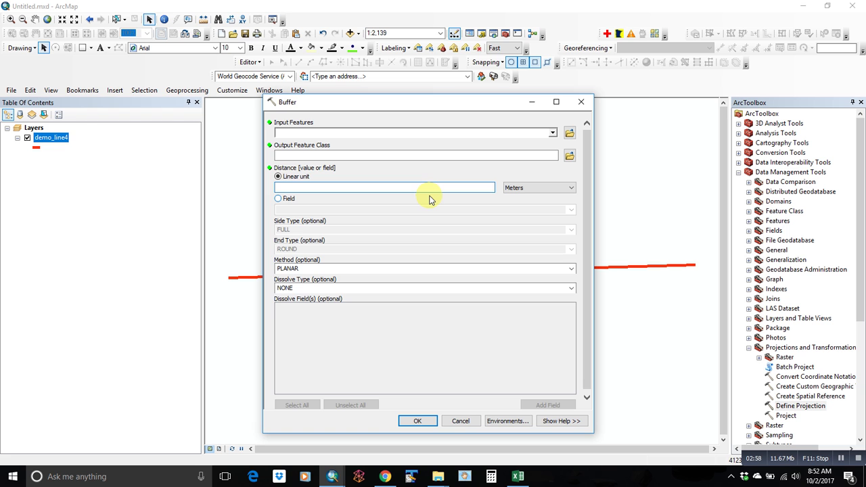
Set Buffer input to demo_line4 with a 5 Feet distance, then cancel without running
drag(51, 137, 296, 133)
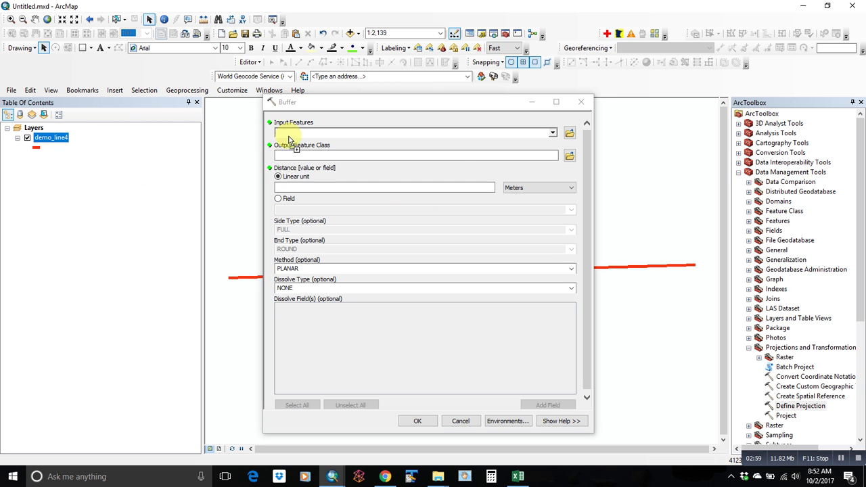
click(526, 188)
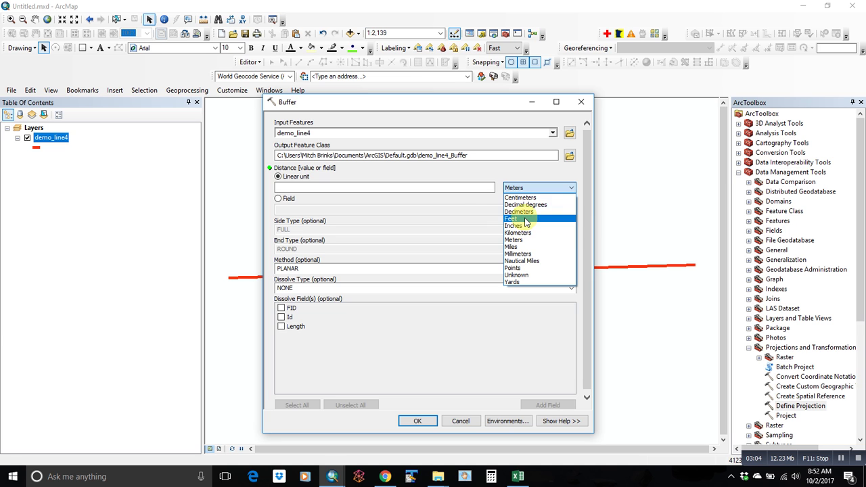
click(517, 219)
click(460, 189)
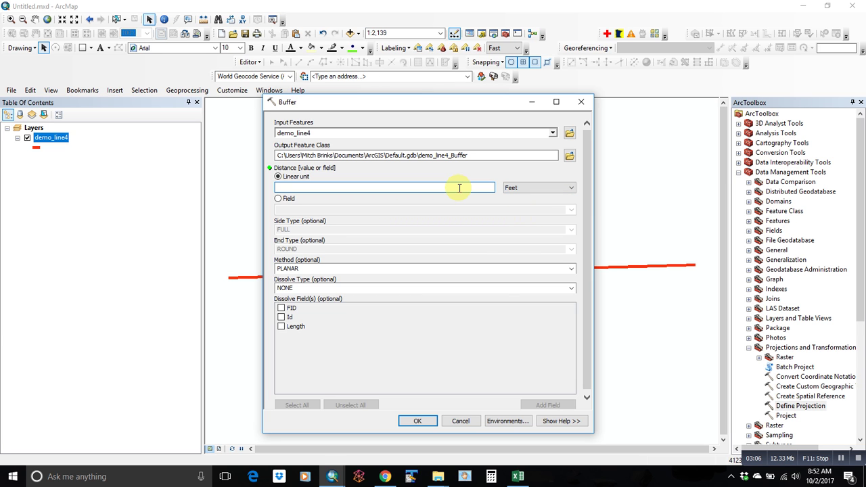
text(5)
click(463, 422)
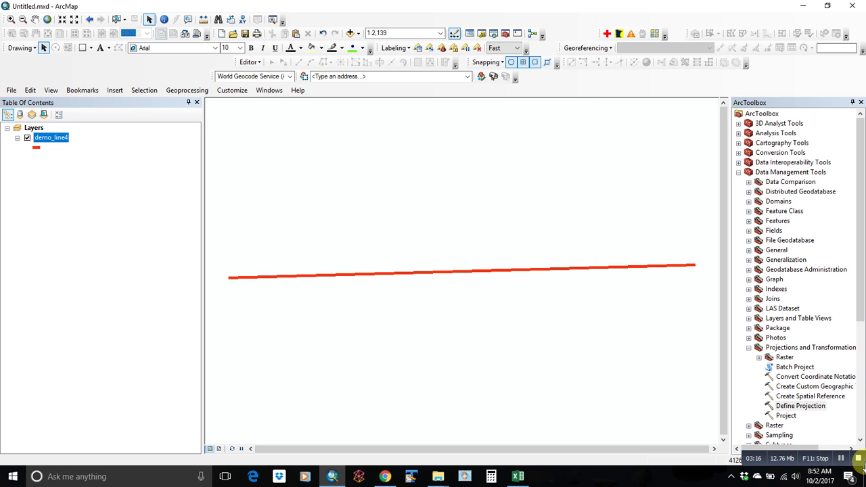